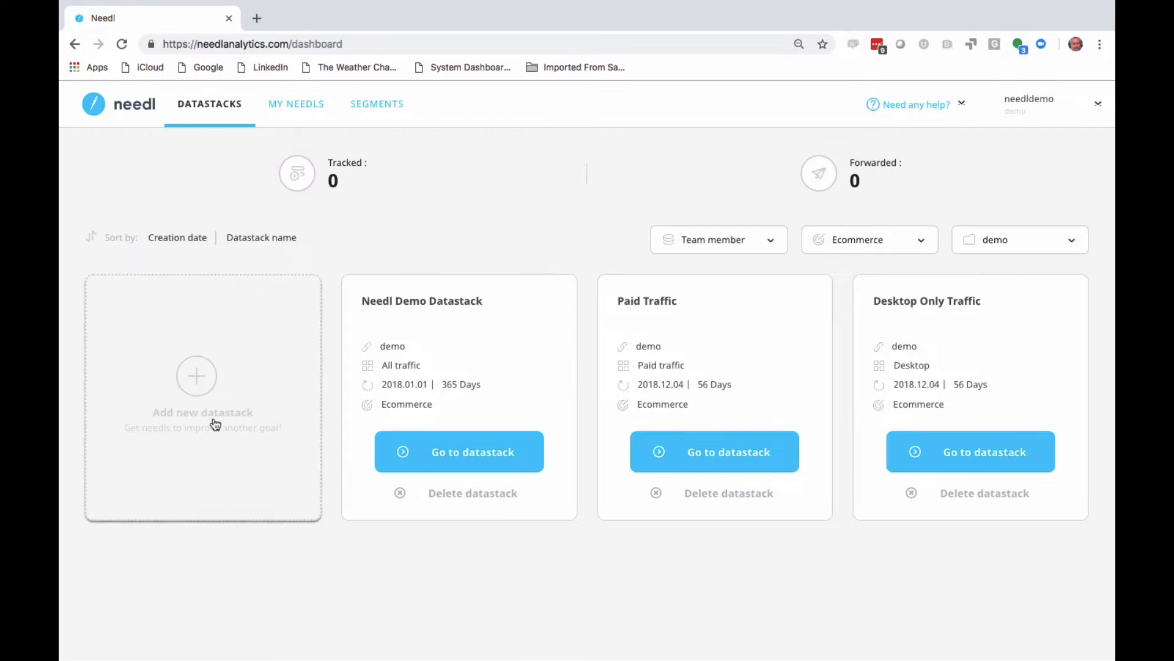
# Review the segment options in the form for adding a new datastack, and cancel the form without creating one.
pyautogui.click(200, 378)
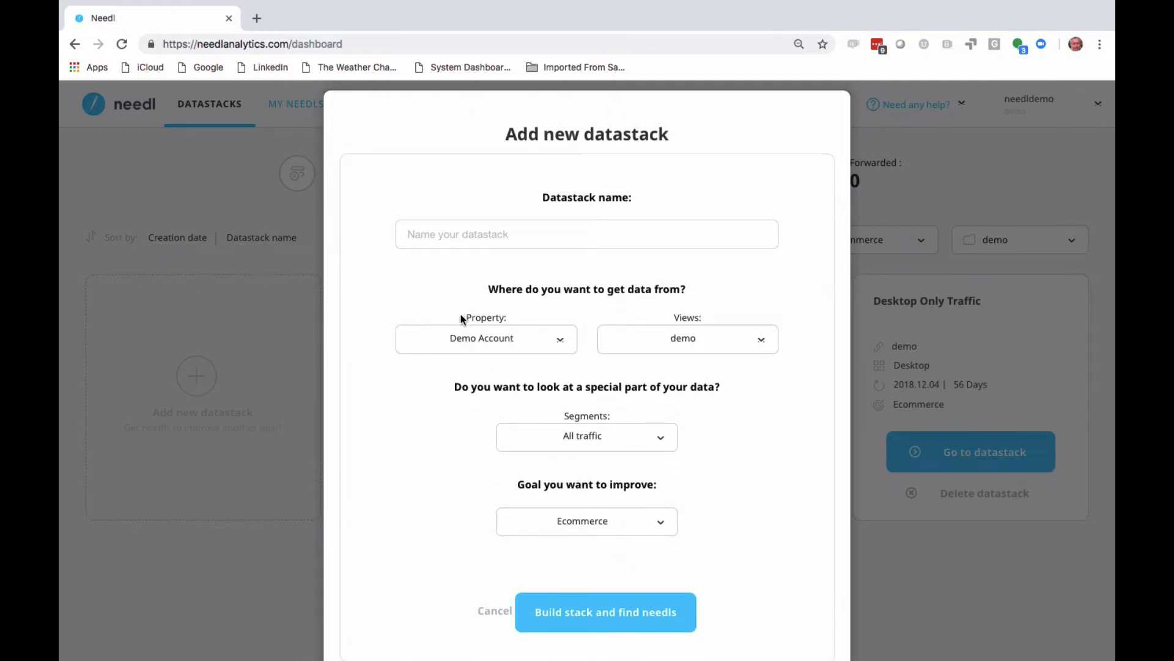
pyautogui.click(461, 235)
pyautogui.click(638, 443)
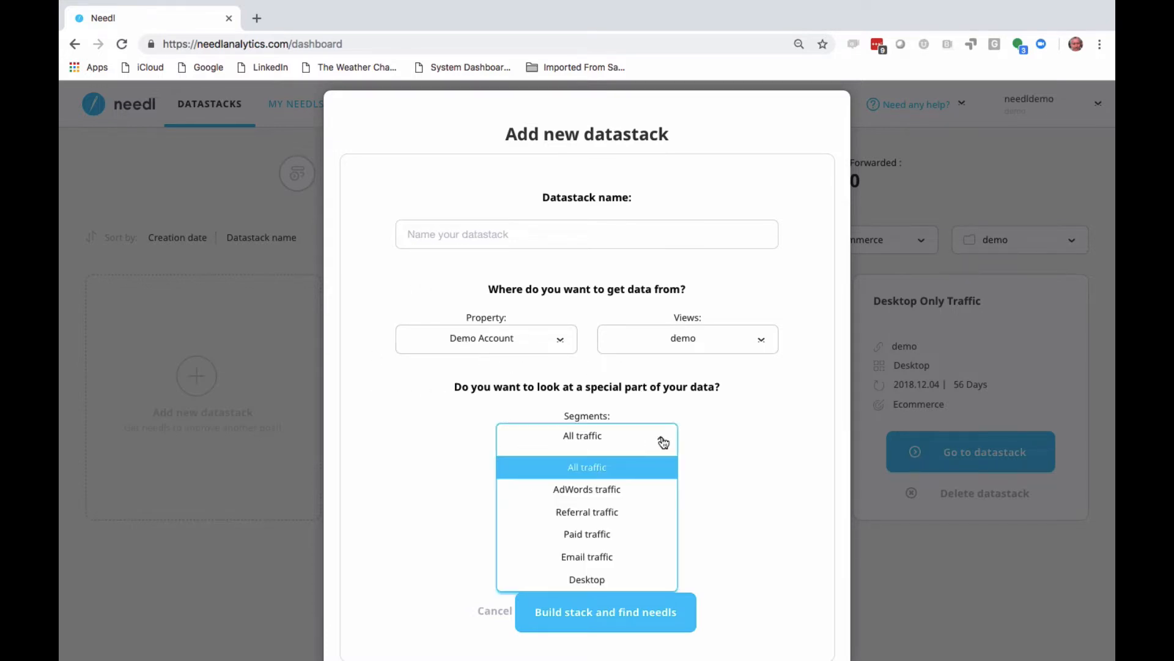
pyautogui.click(663, 442)
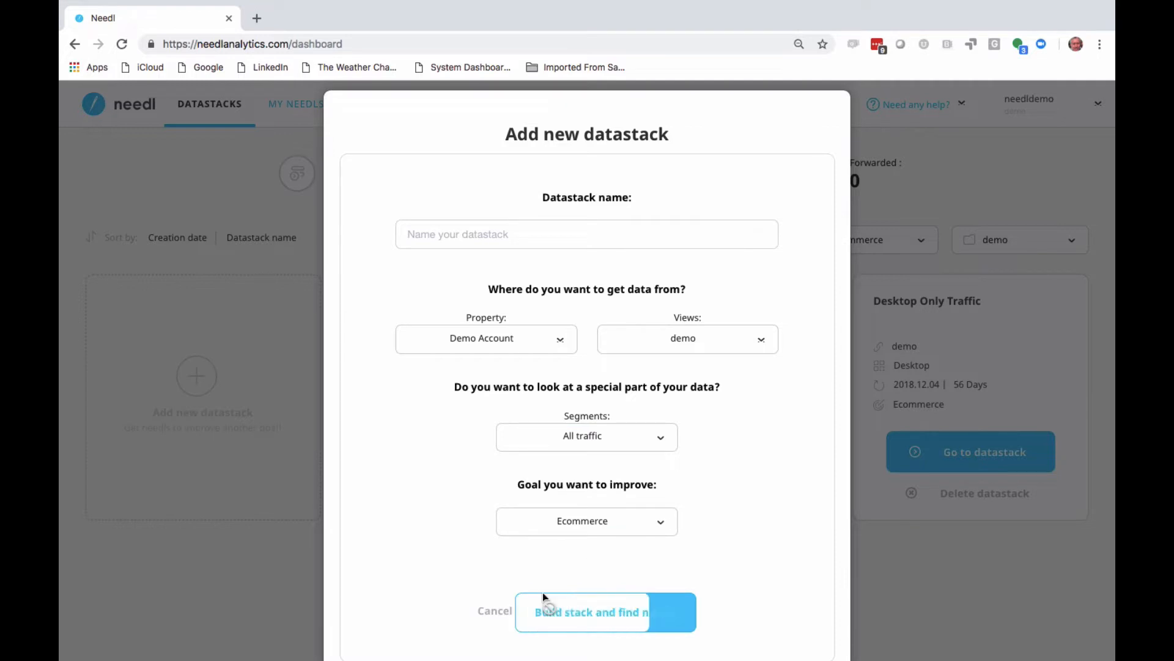
pyautogui.click(491, 612)
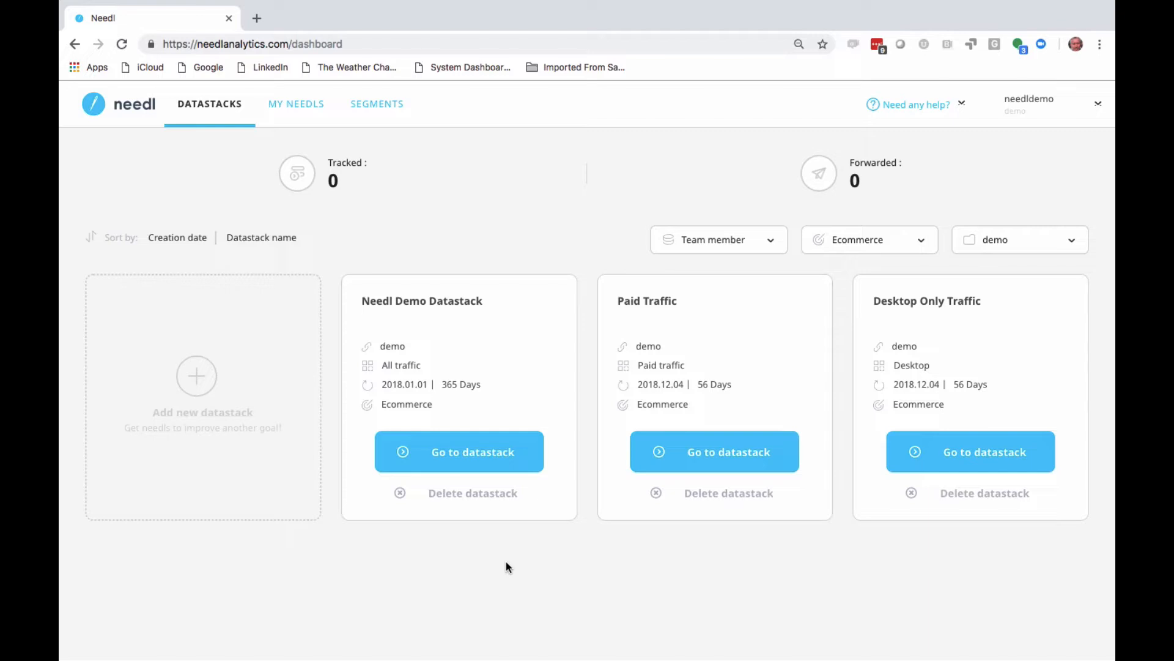
# Go to the Needl Demo Datastack and examine the charts in its Channels overview.
pyautogui.click(460, 463)
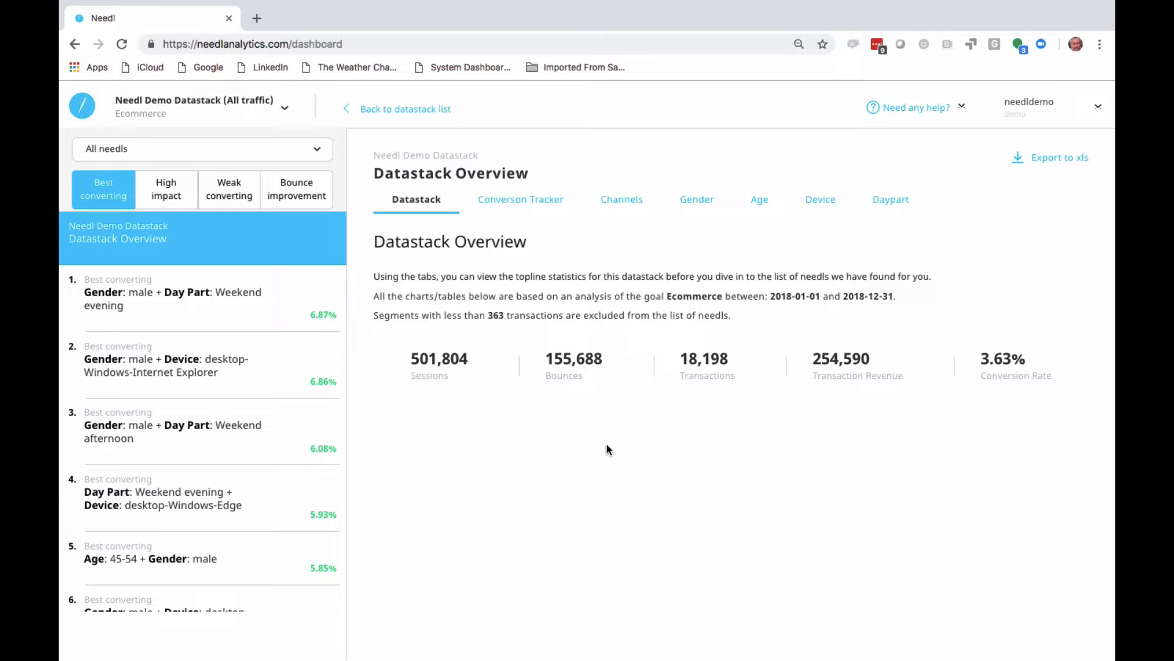
pyautogui.click(623, 203)
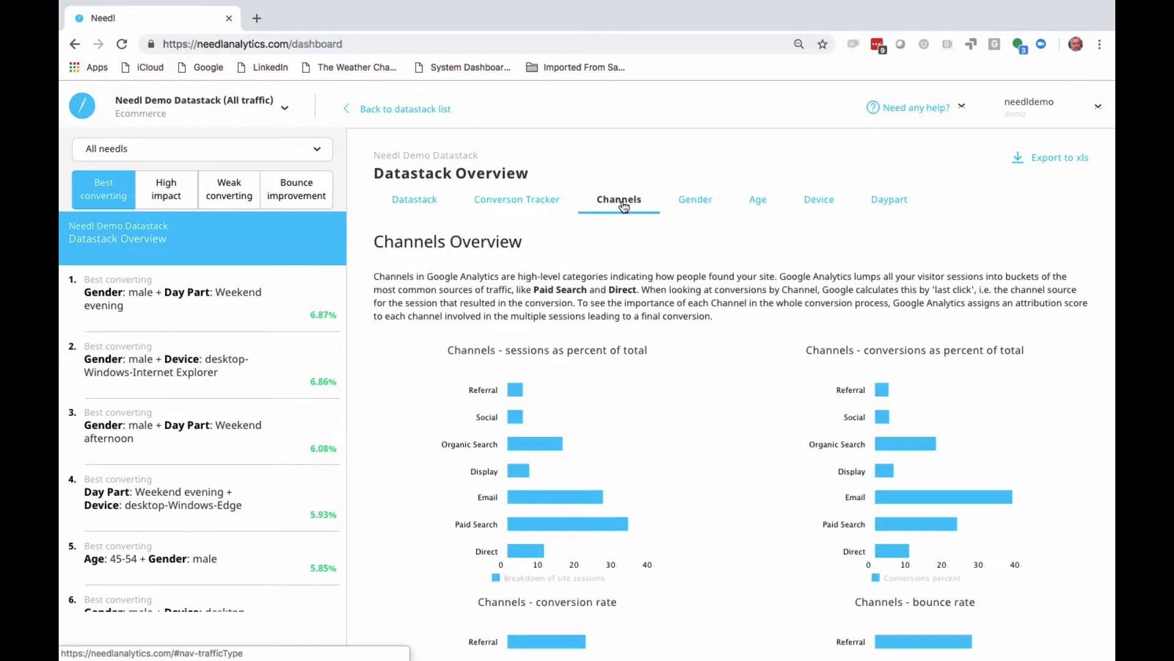
pyautogui.scroll(-3, 684, 446)
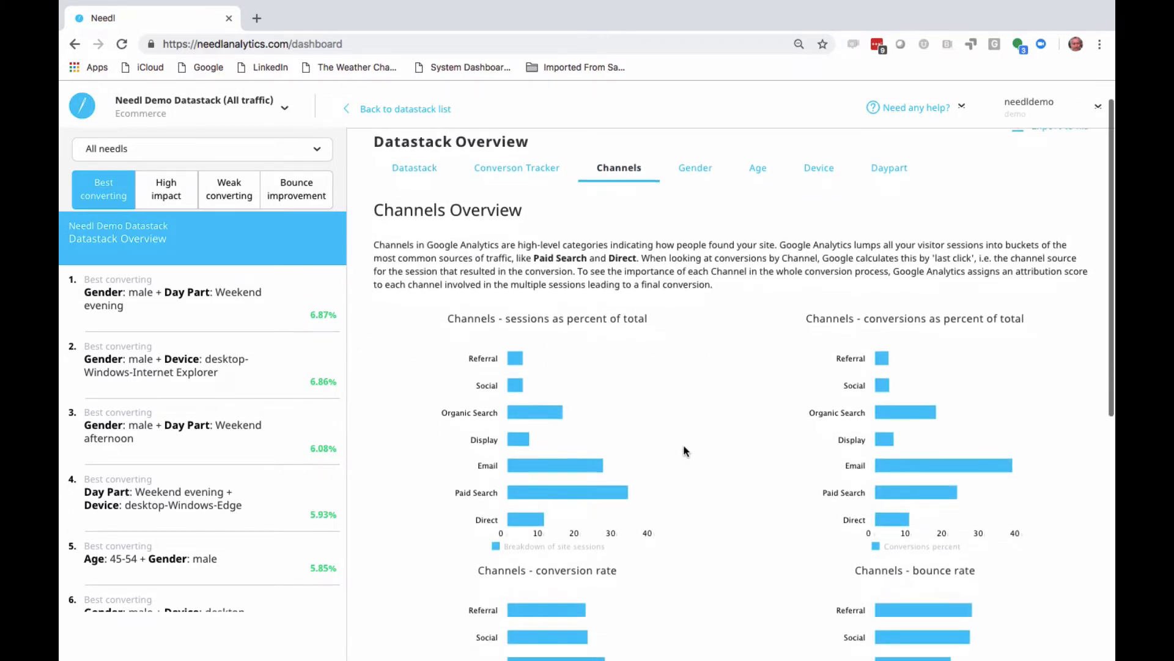
pyautogui.scroll(-5, 684, 448)
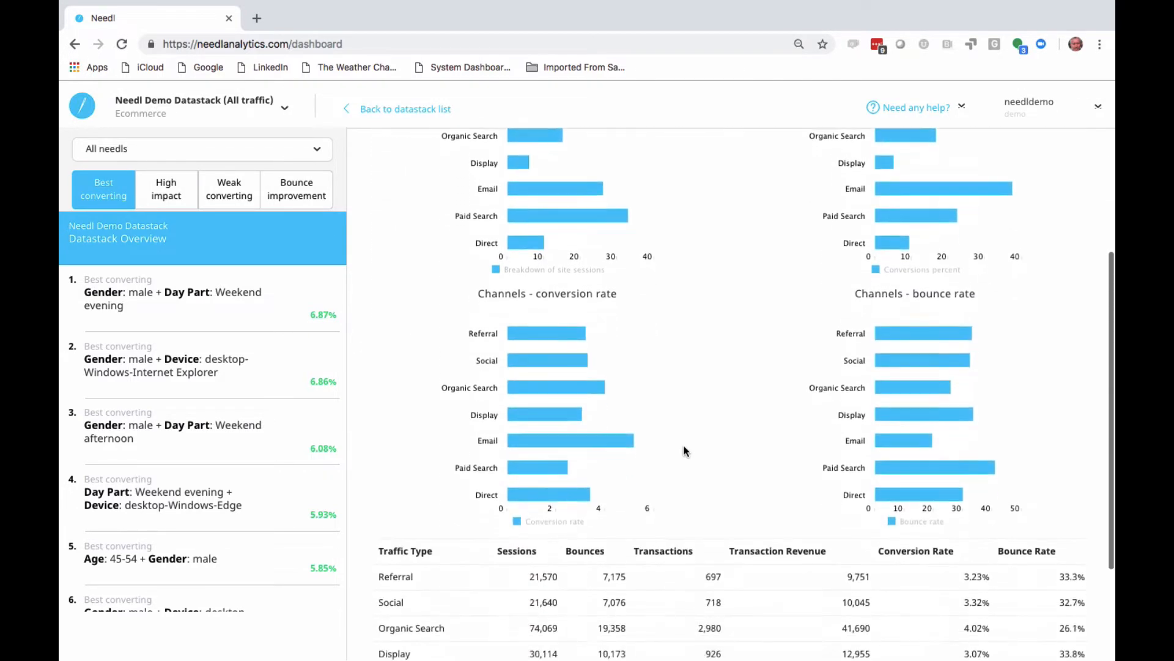
# Sort the channels table by ascending conversion rate, and re-sort it by ascending transaction revenue.
pyautogui.click(928, 419)
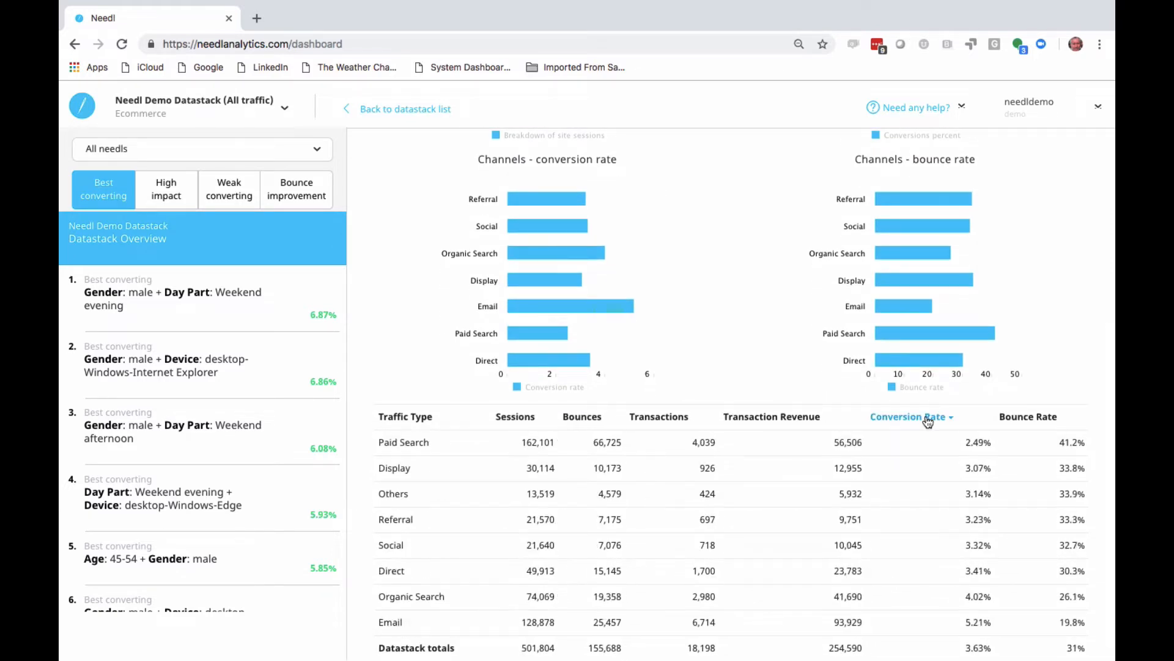
pyautogui.click(770, 418)
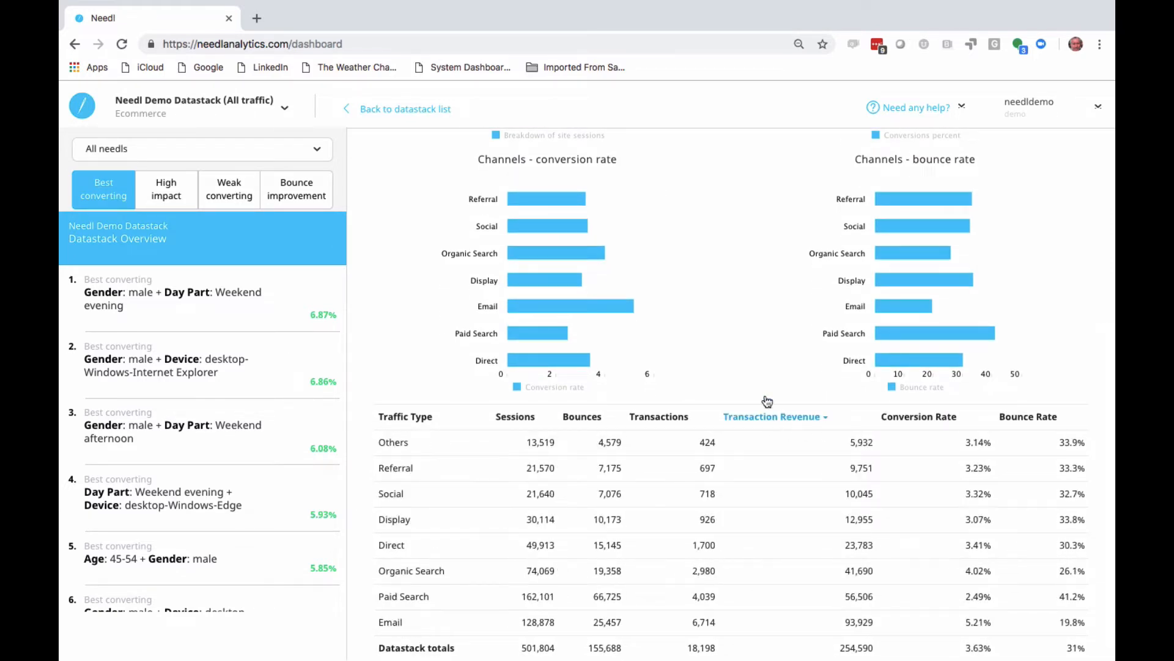
pyautogui.scroll(3, 763, 380)
pyautogui.scroll(5, 762, 368)
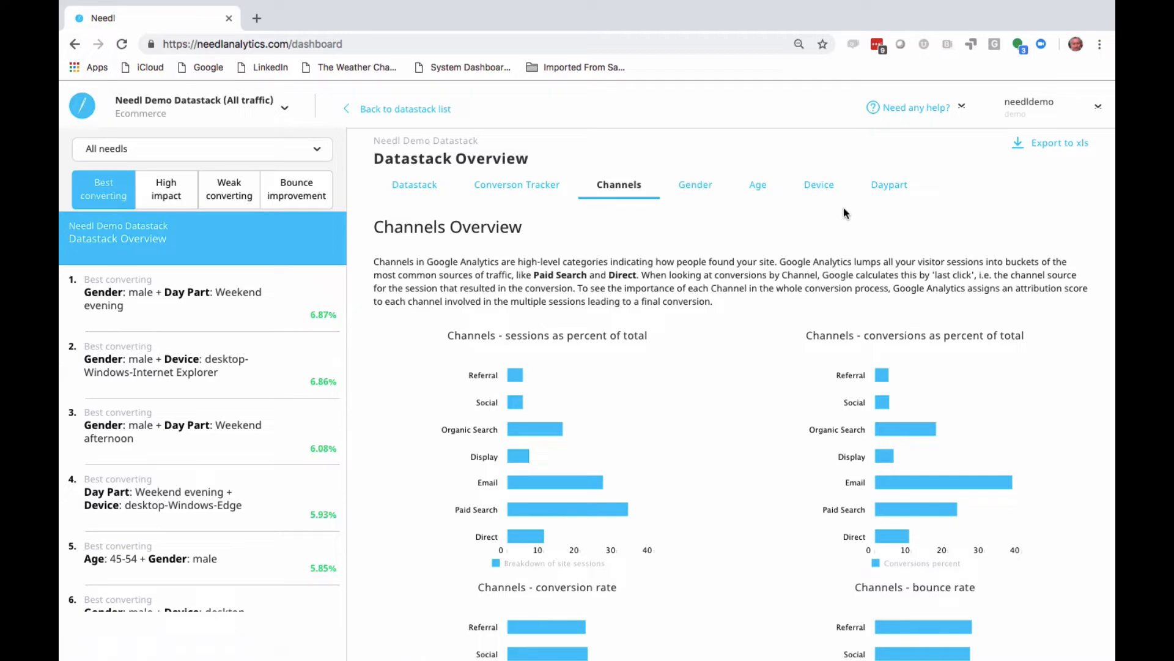
# Examine the datastack's Daypart overview charts and its Device overview charts.
pyautogui.click(888, 194)
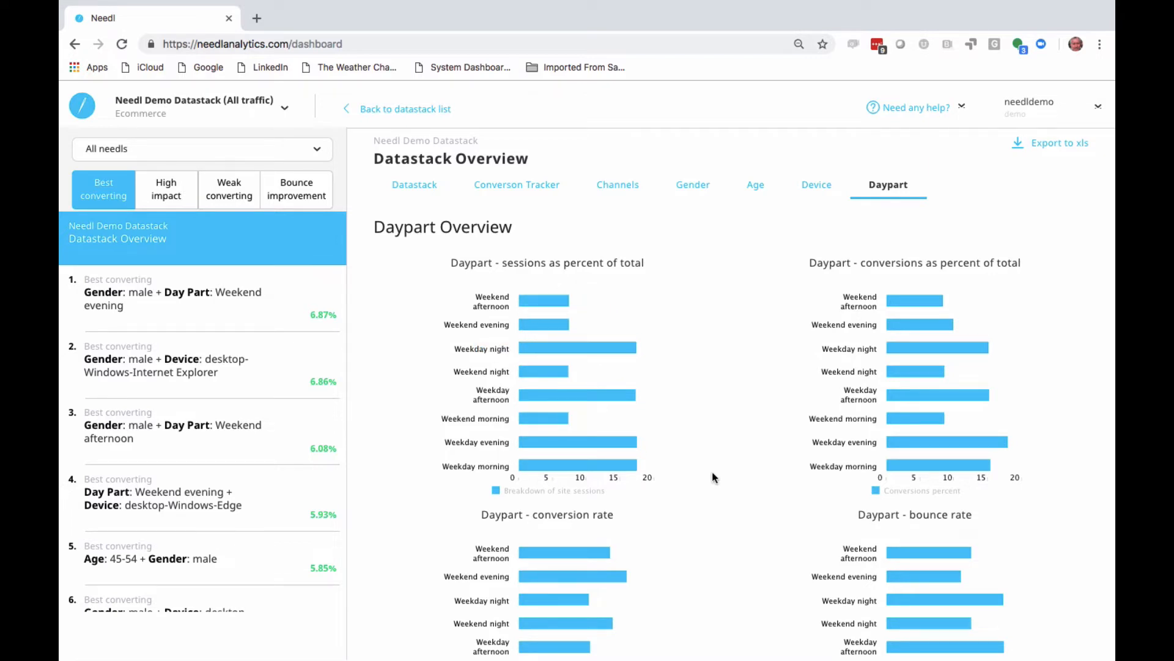
pyautogui.scroll(-2, 712, 472)
pyautogui.scroll(3, 713, 475)
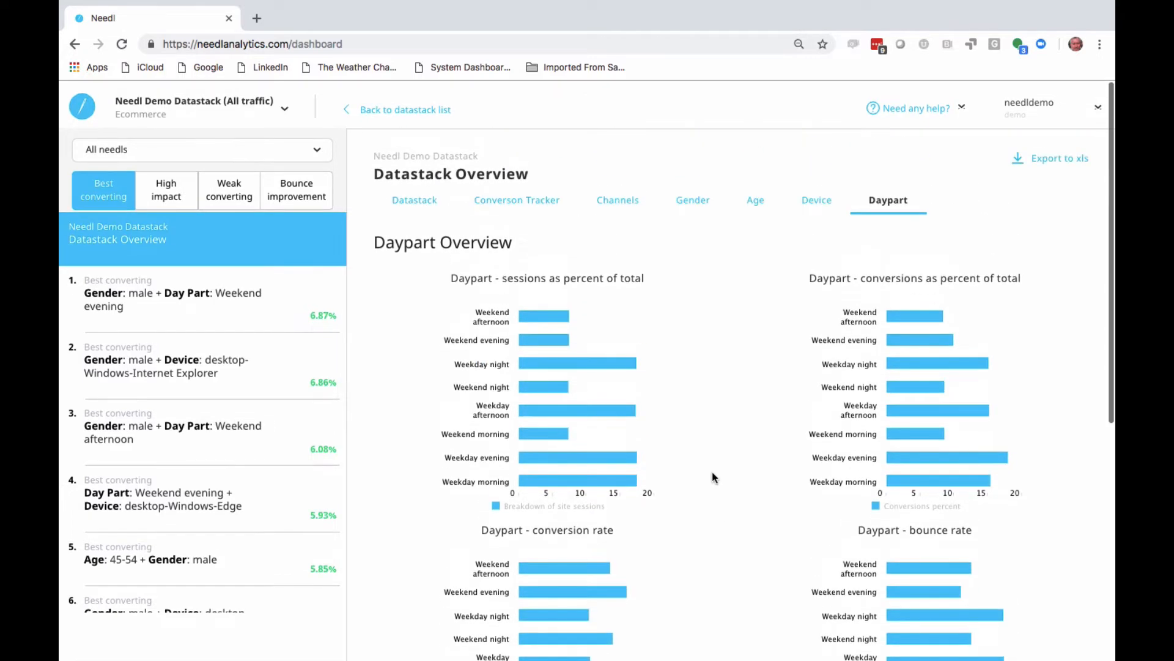
pyautogui.click(818, 199)
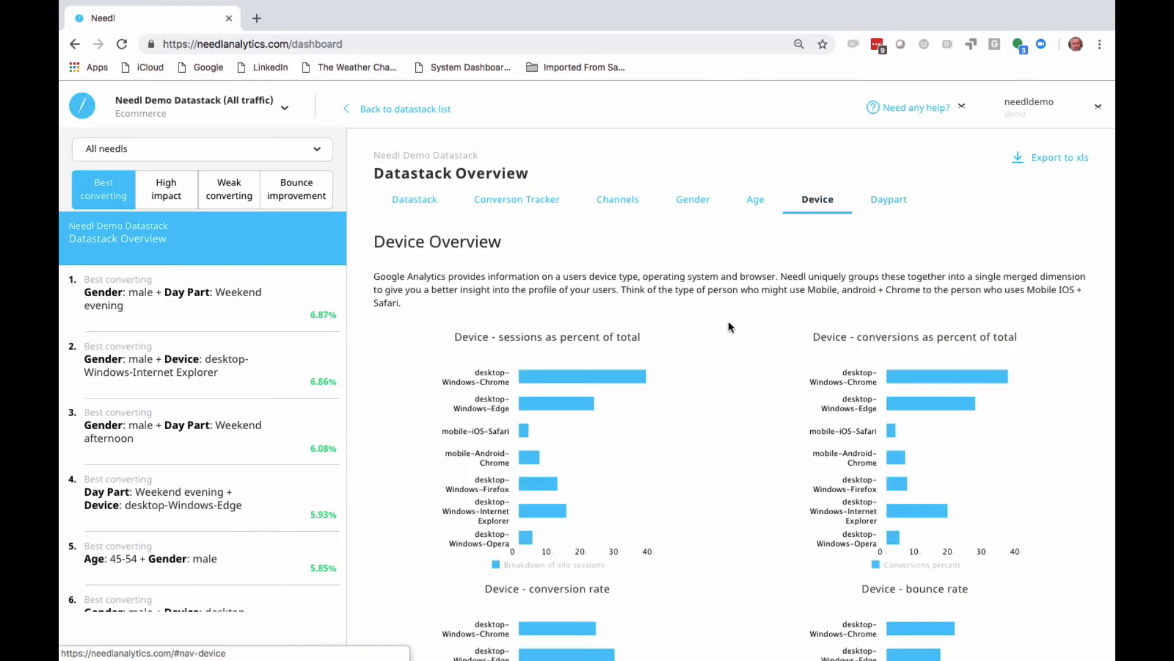
pyautogui.scroll(-5, 737, 412)
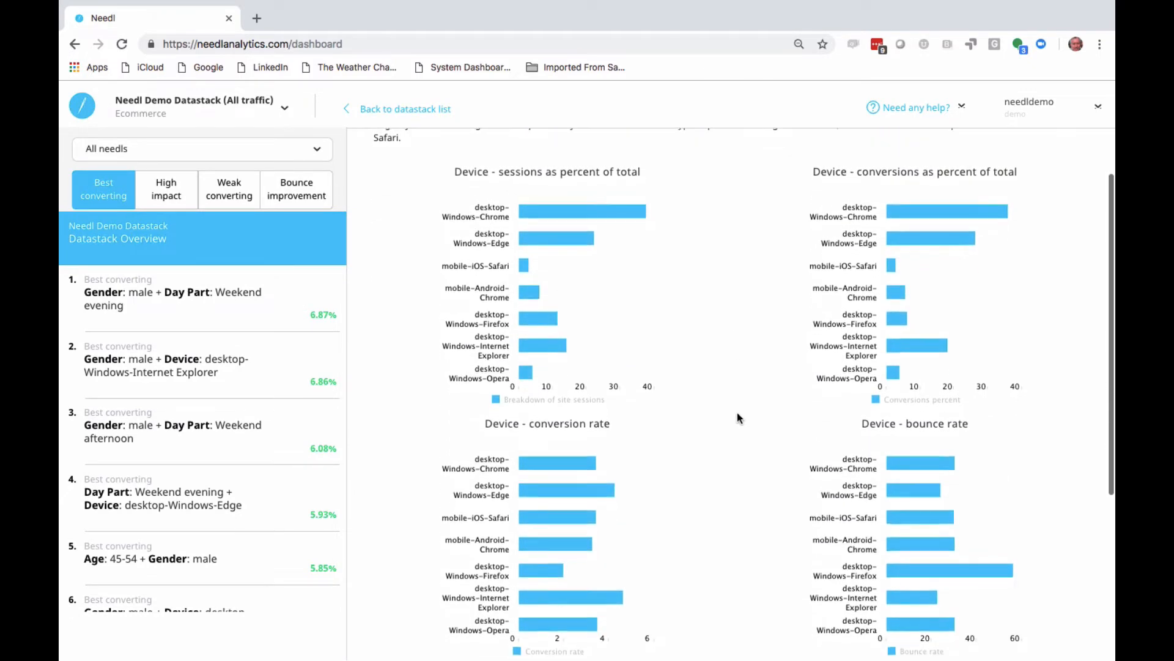
pyautogui.scroll(5, 736, 412)
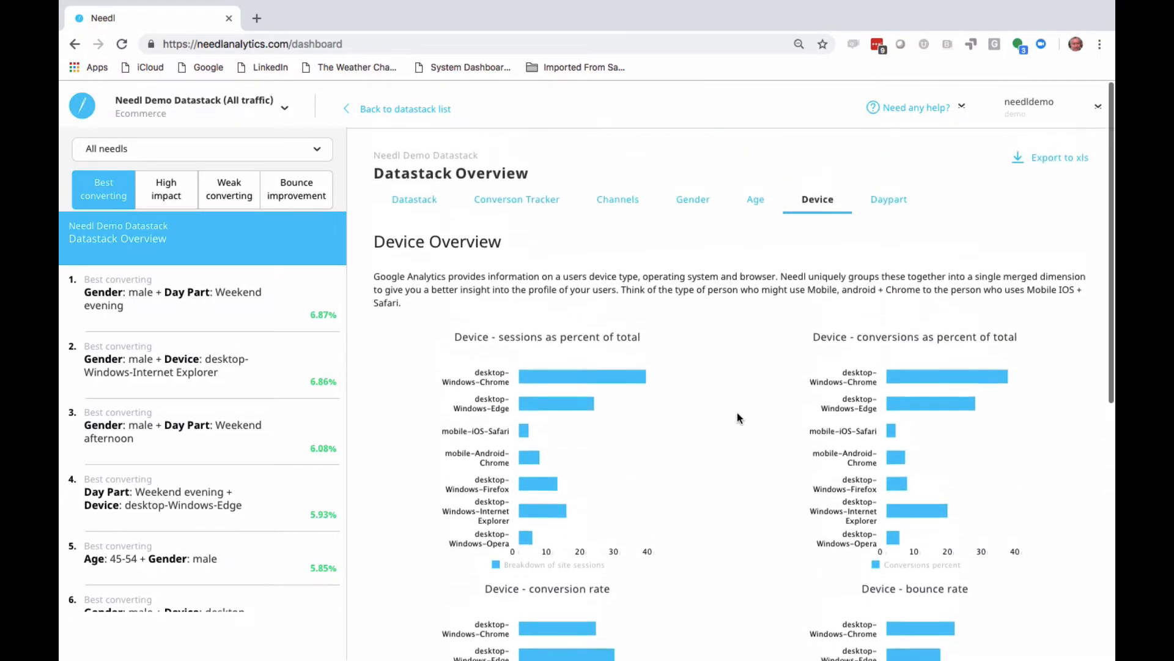
# Examine the individual sessions listed in the datastack's Conversion Tracker overview.
pyautogui.click(538, 212)
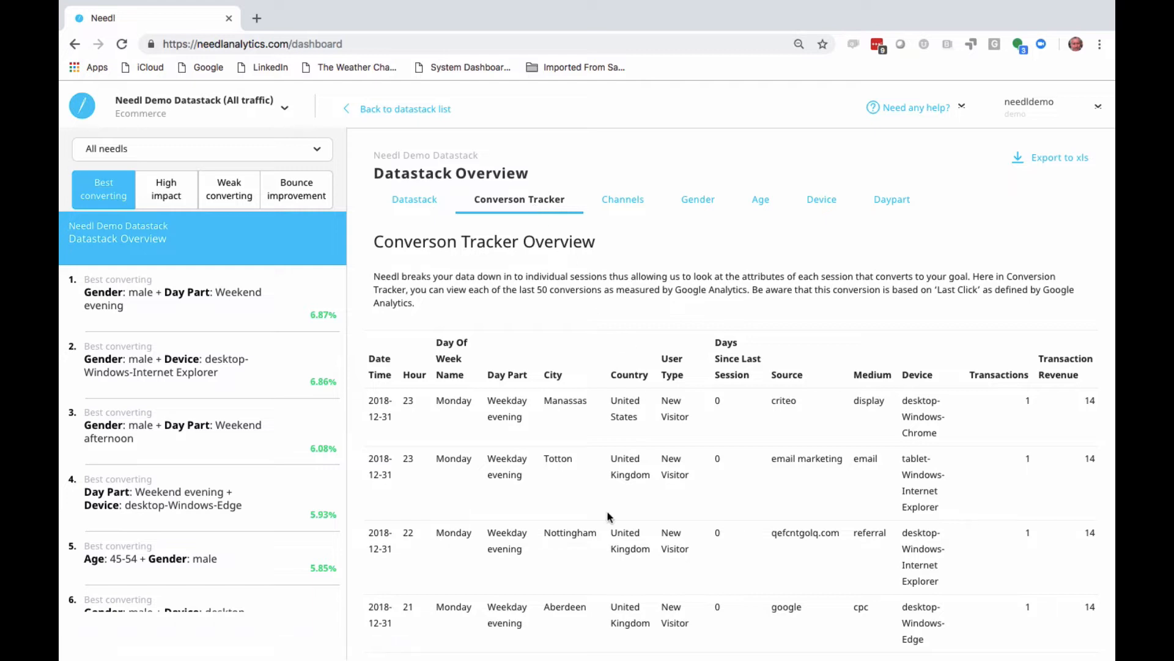
pyautogui.scroll(-2, 609, 517)
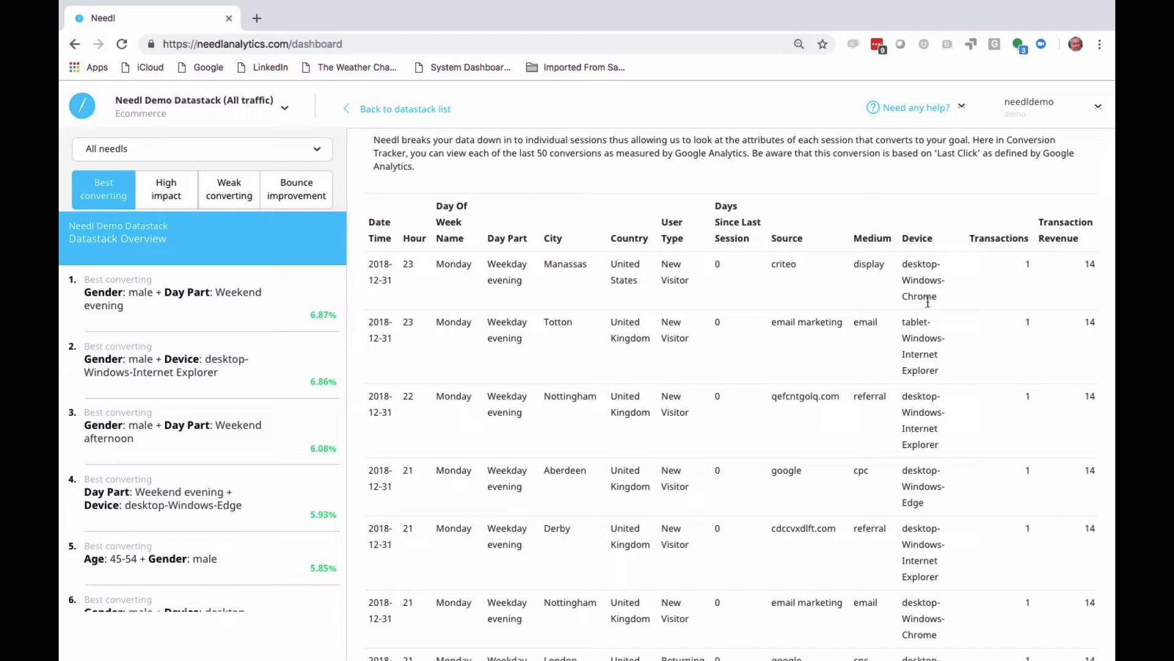
pyautogui.scroll(3, 928, 302)
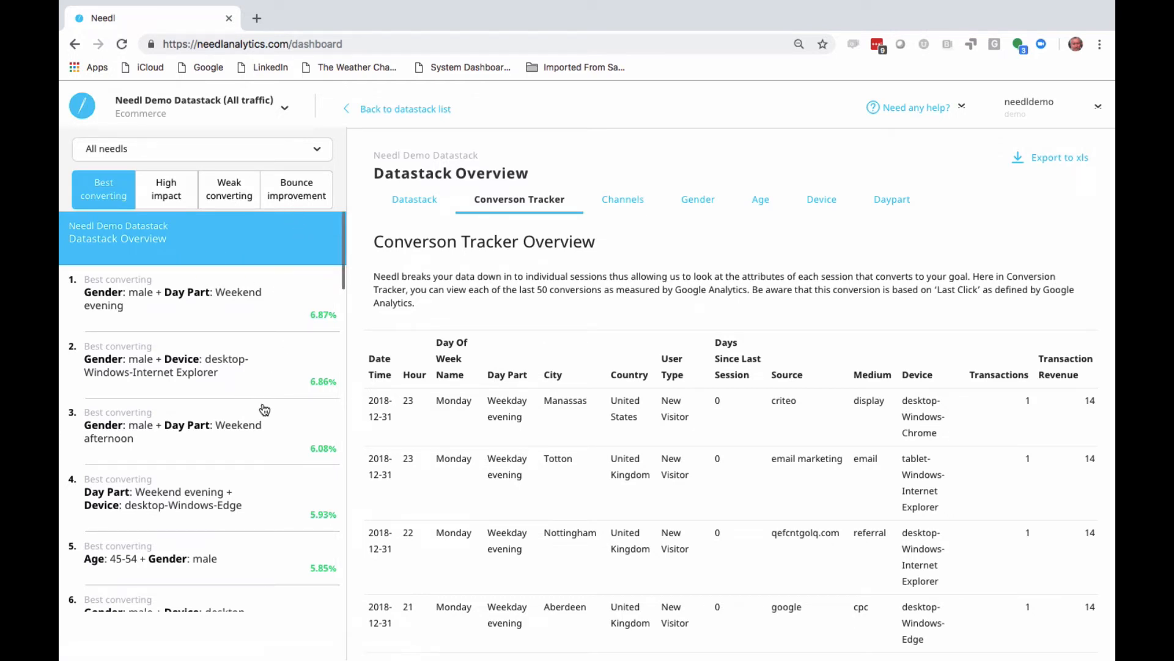
# Open the best-converting needl for male visitors on weekend afternoons and inspect its sessions, bounce rate, conversion and revenue charts.
pyautogui.click(184, 425)
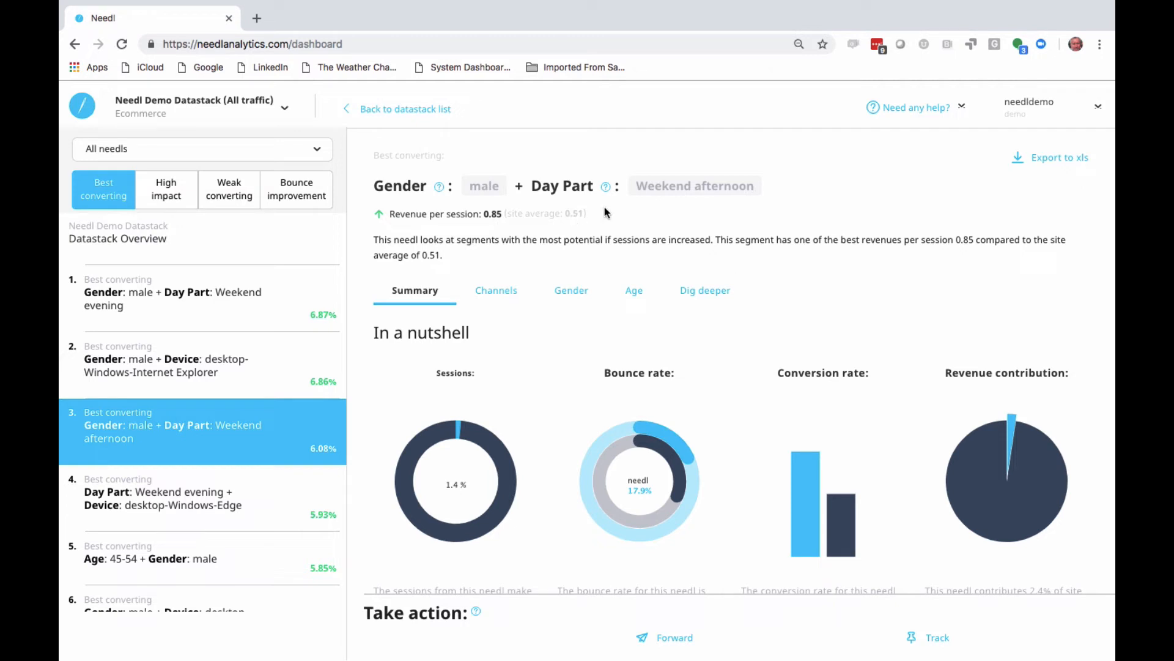
pyautogui.scroll(-2, 742, 402)
pyautogui.scroll(-1, 743, 410)
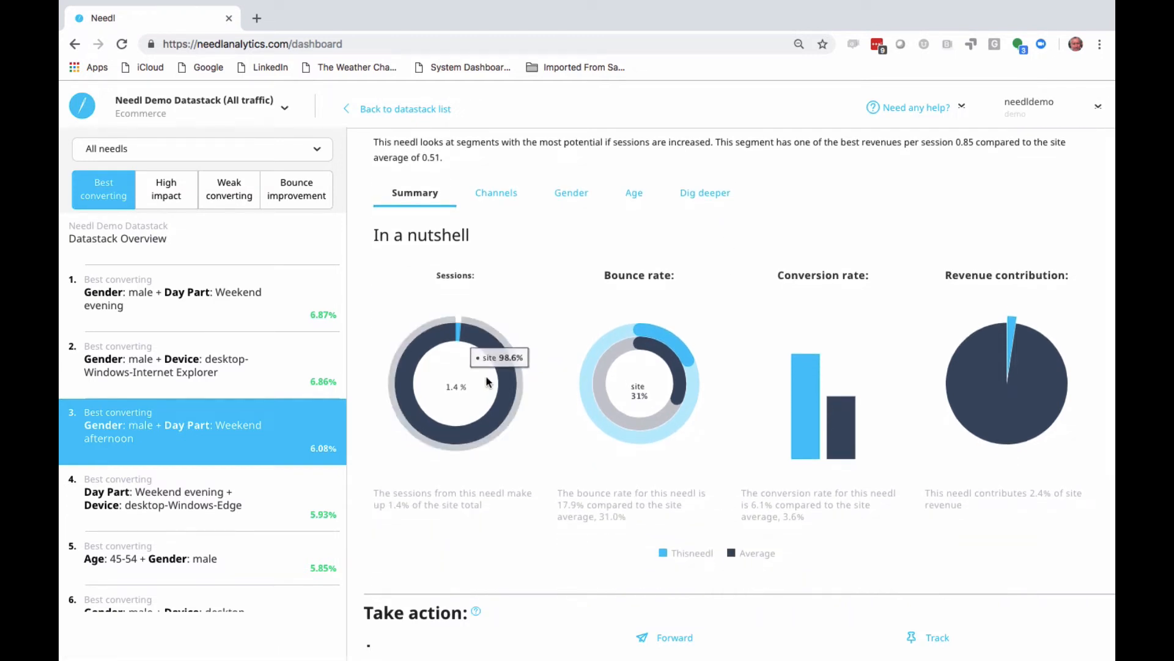
pyautogui.moveTo(460, 342)
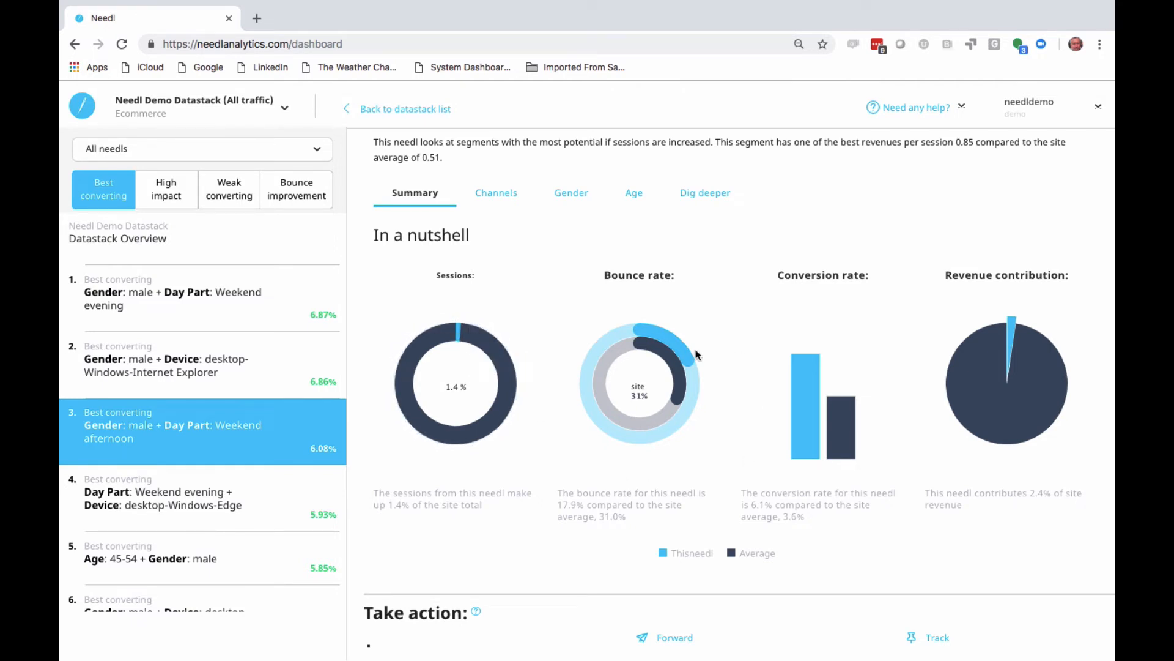
pyautogui.moveTo(686, 352)
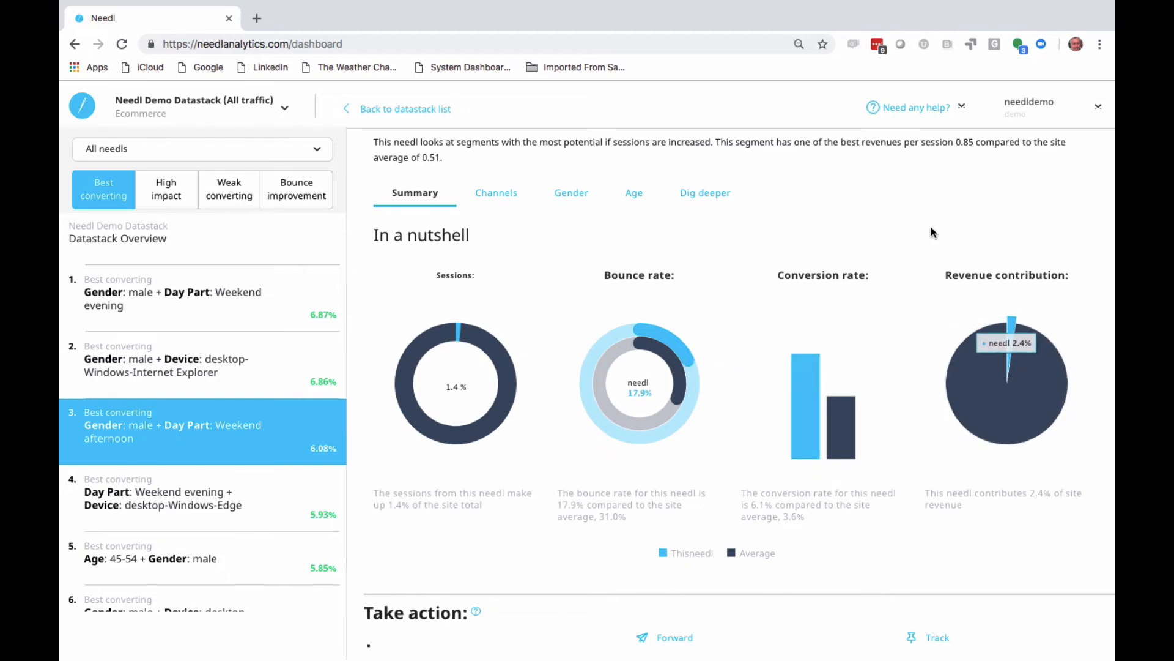
pyautogui.scroll(2, 931, 231)
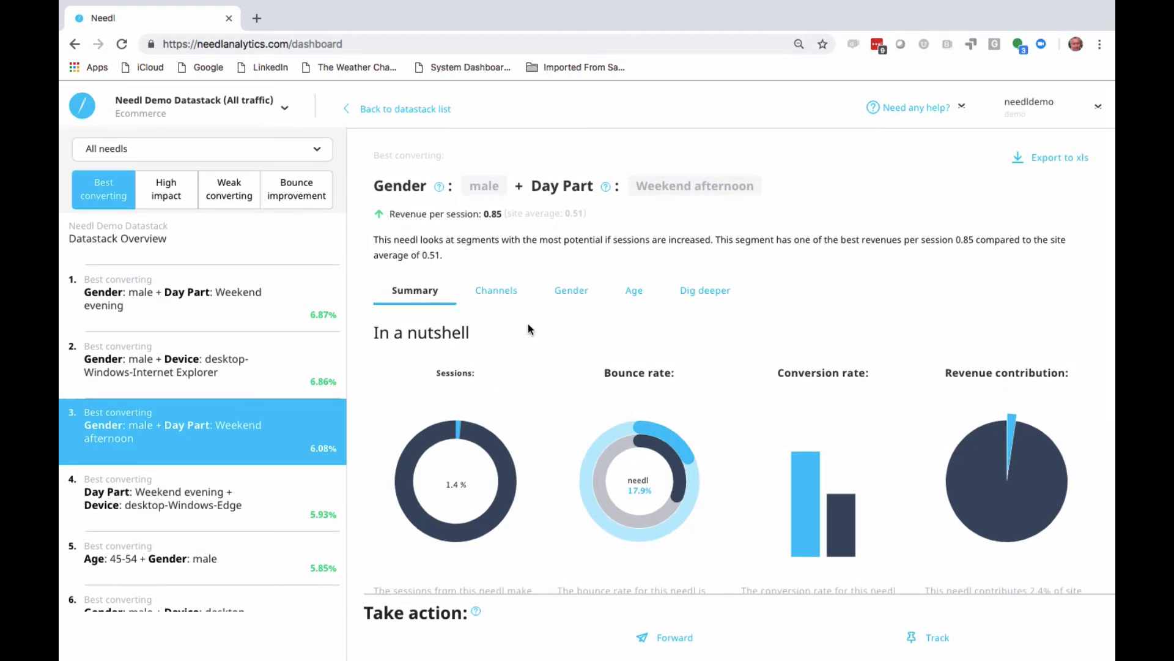
# View the needl's session breakdowns by channel and by age.
pyautogui.click(502, 298)
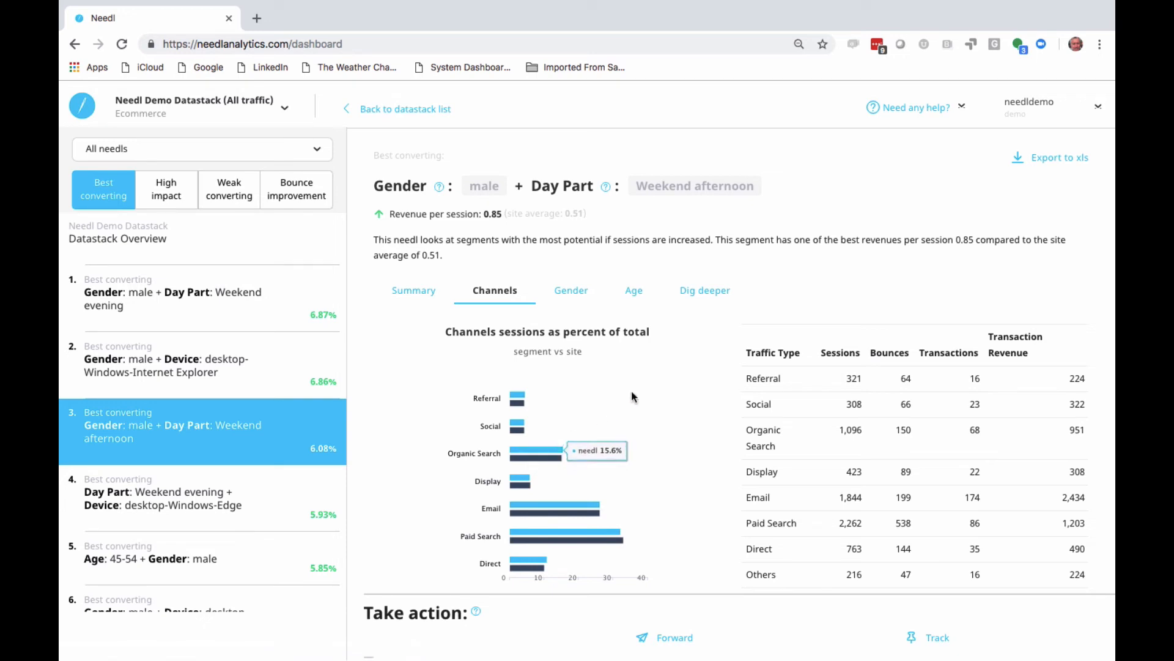
pyautogui.click(638, 296)
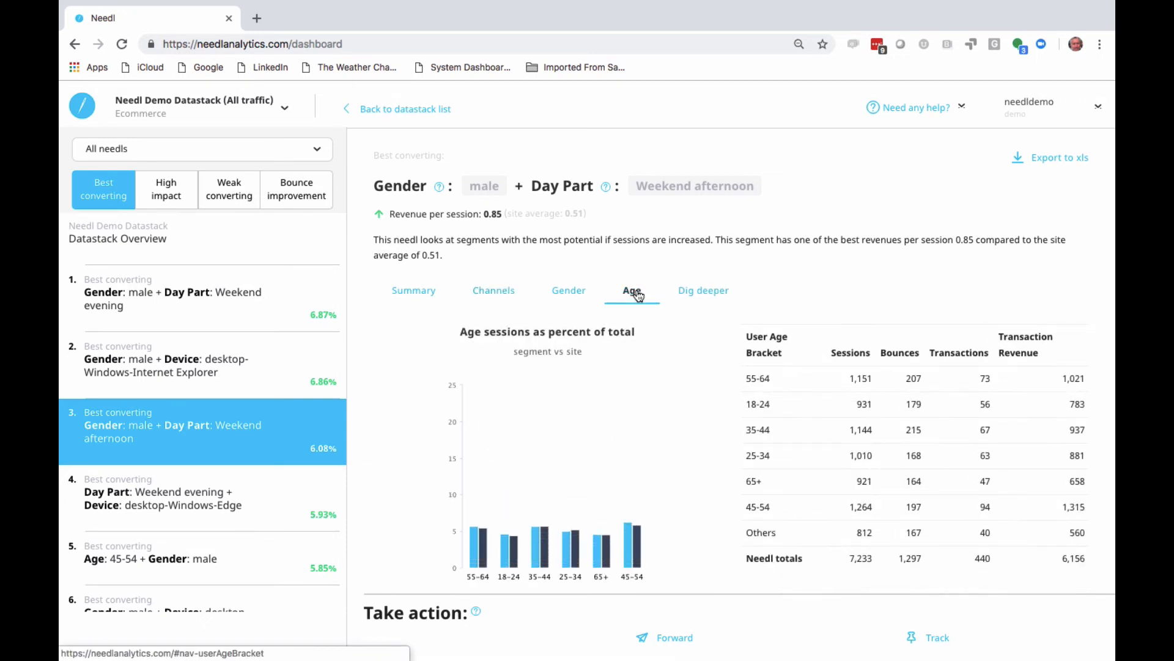
# Open the needl's Dig deeper comparison and sort the User Gender, Day Part table by descending conversion rate.
pyautogui.click(704, 291)
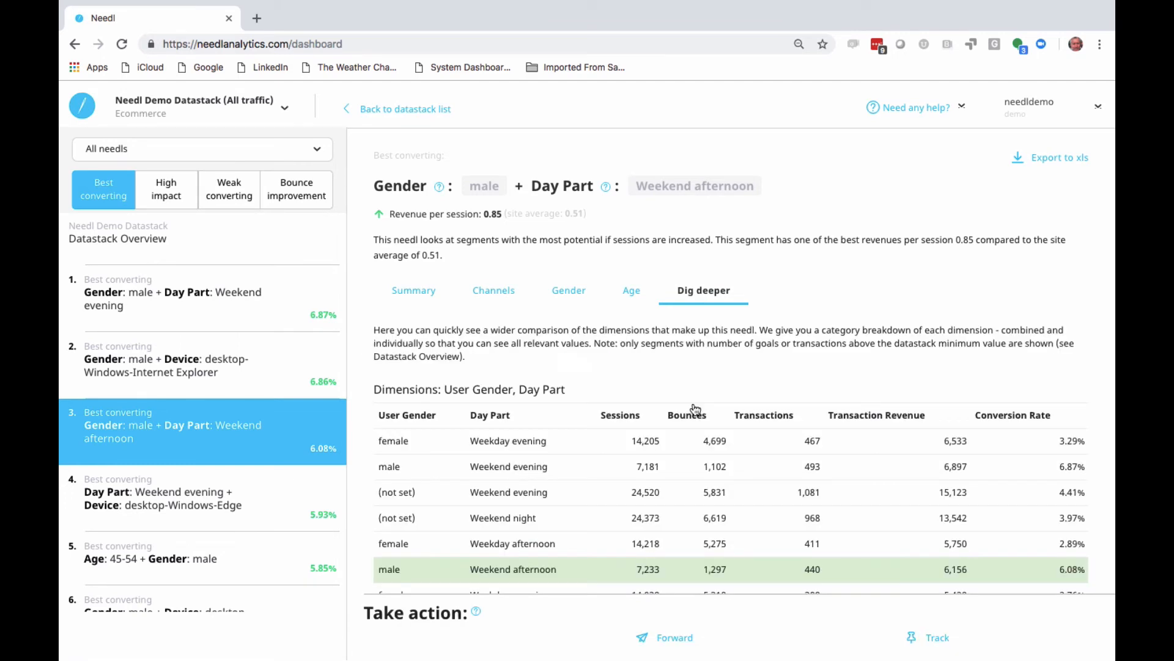
pyautogui.scroll(-4, 695, 408)
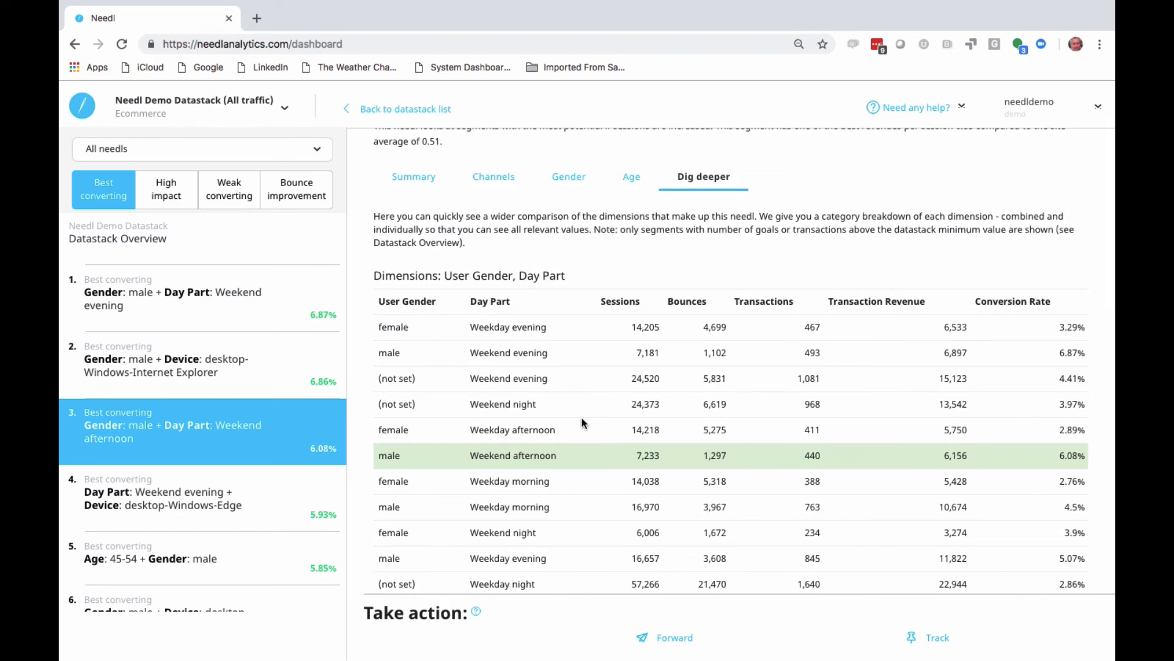
pyautogui.scroll(-8, 583, 422)
pyautogui.scroll(8, 583, 422)
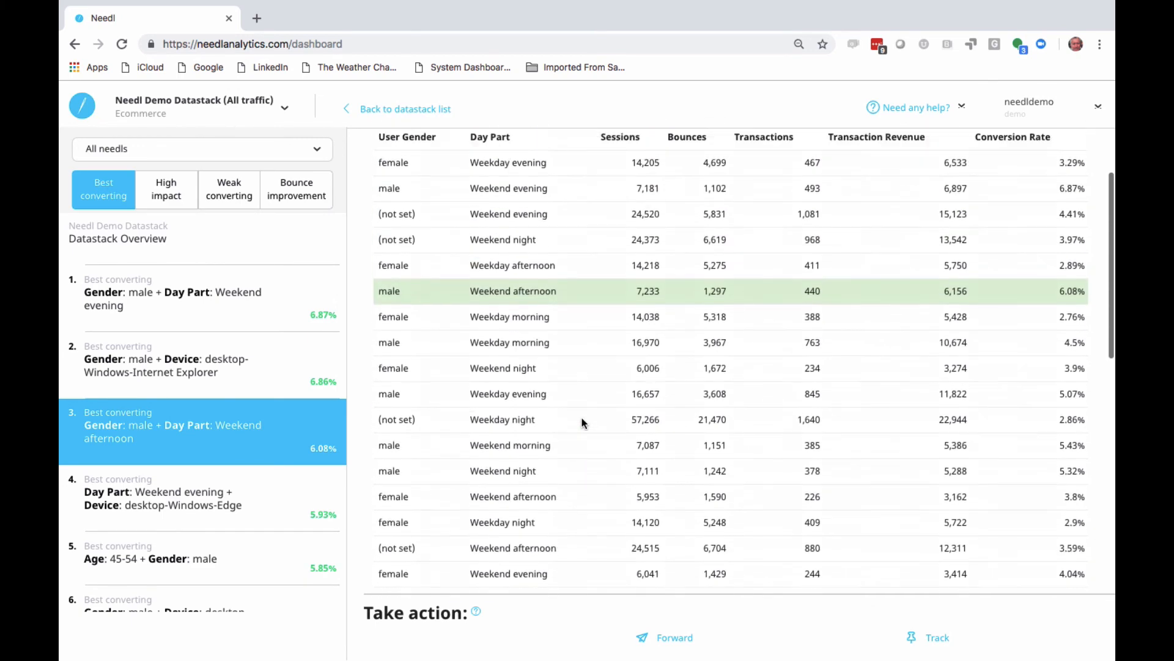
pyautogui.click(996, 193)
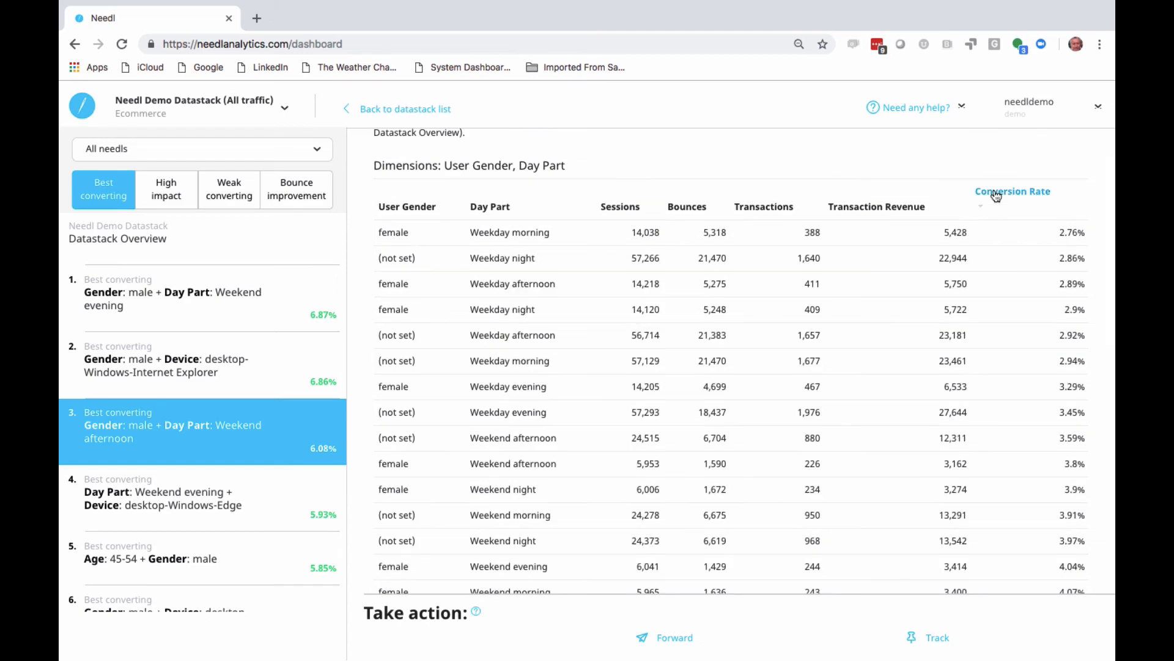
pyautogui.click(995, 195)
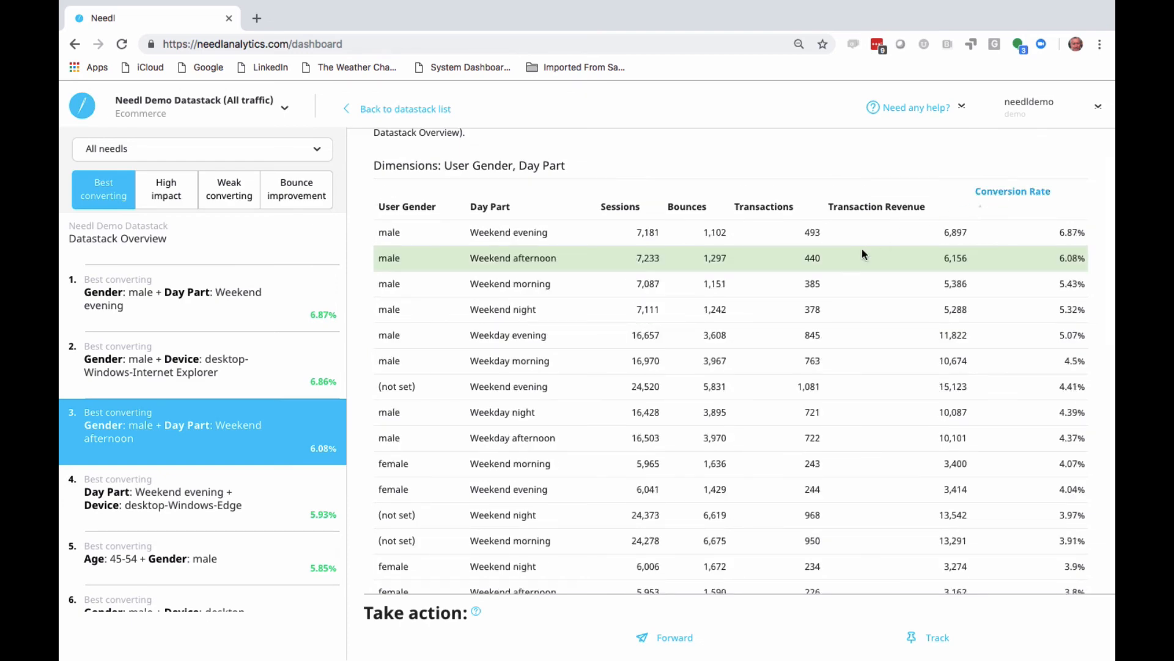
# Examine the separate Day Part and User Gender dimension tables in the Dig deeper comparison.
pyautogui.scroll(-10, 561, 381)
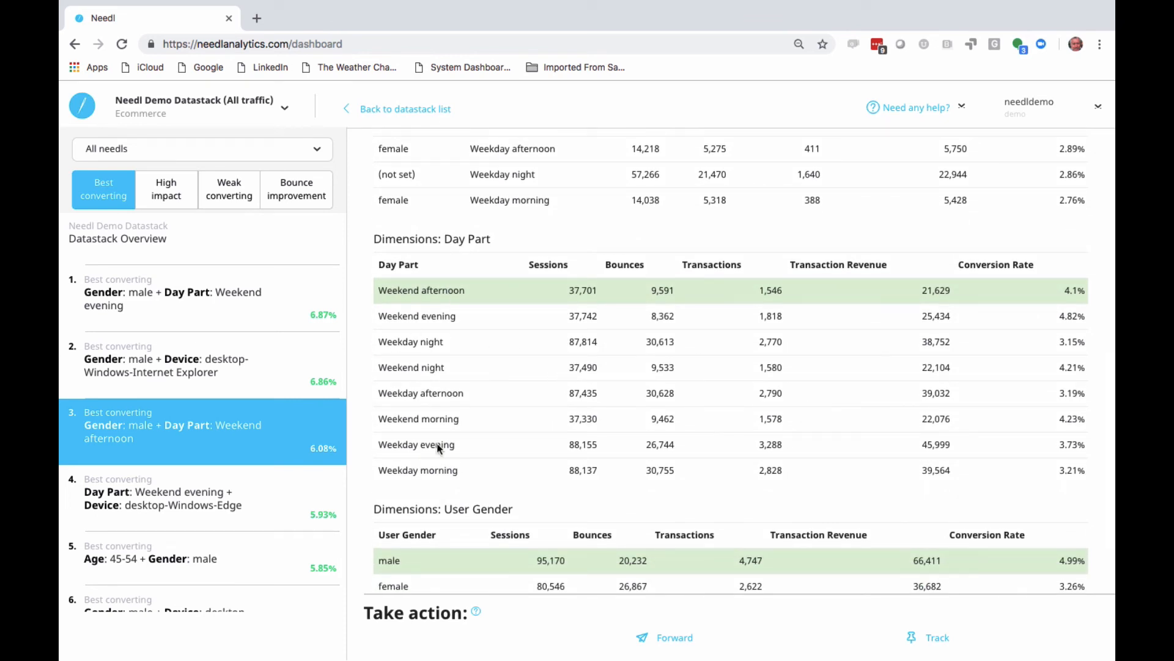
pyautogui.scroll(-5, 549, 427)
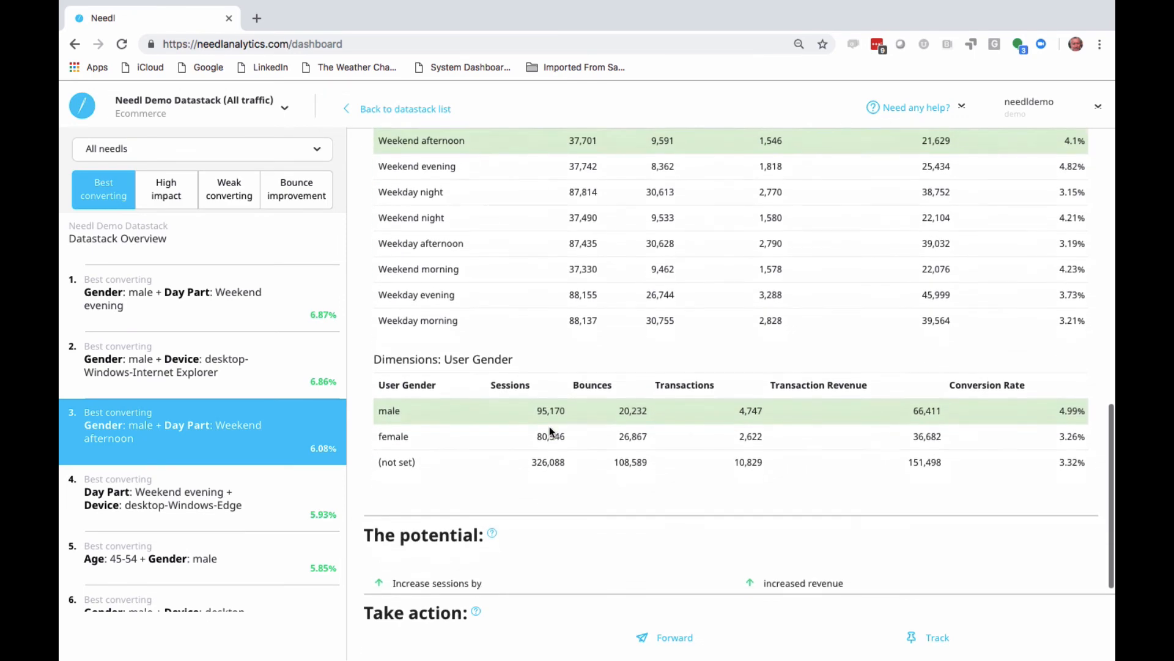
pyautogui.scroll(5, 550, 427)
pyautogui.scroll(15, 549, 427)
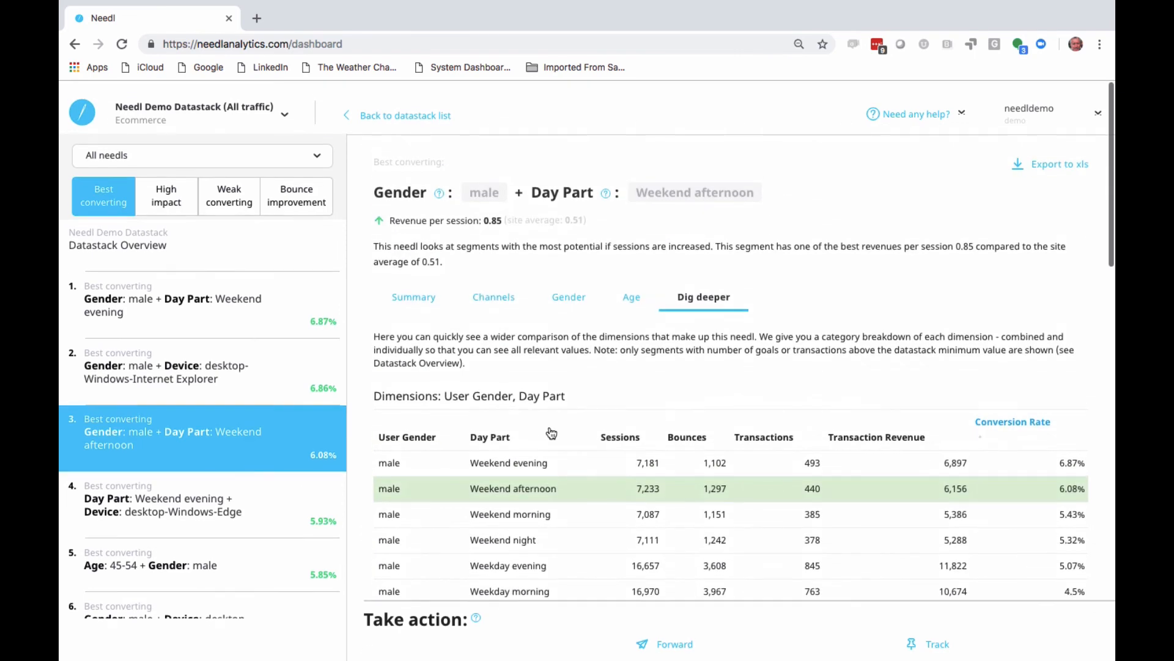
# Return to the needl's Summary and review the session and revenue forecasts under The potential.
pyautogui.click(421, 292)
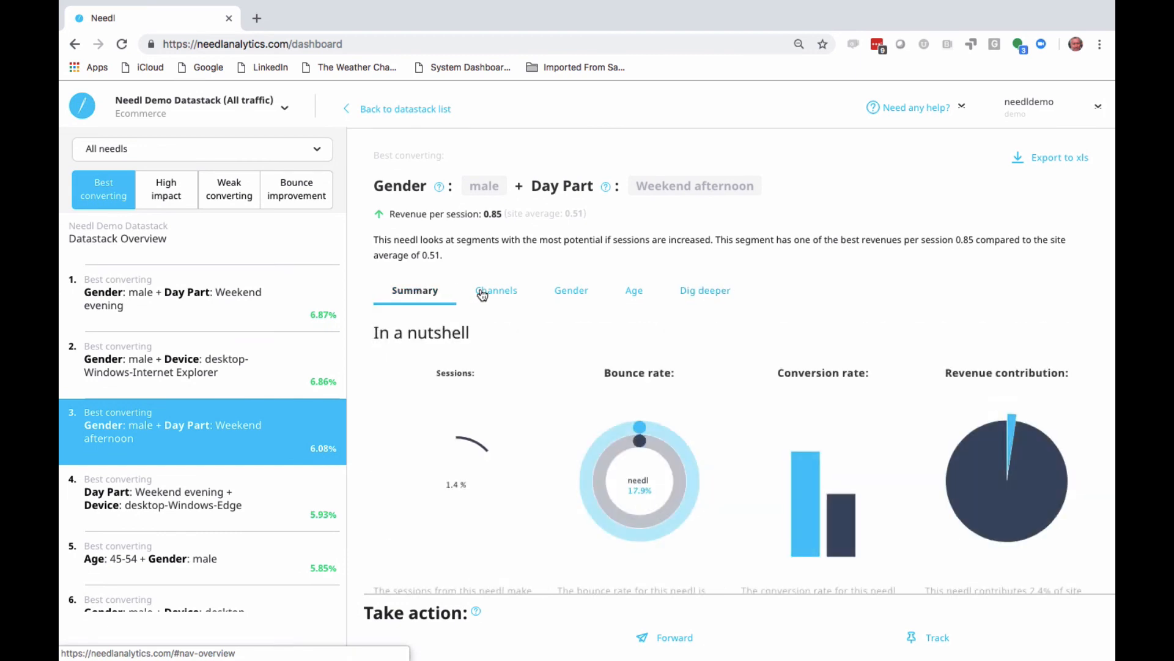
pyautogui.scroll(-7, 545, 460)
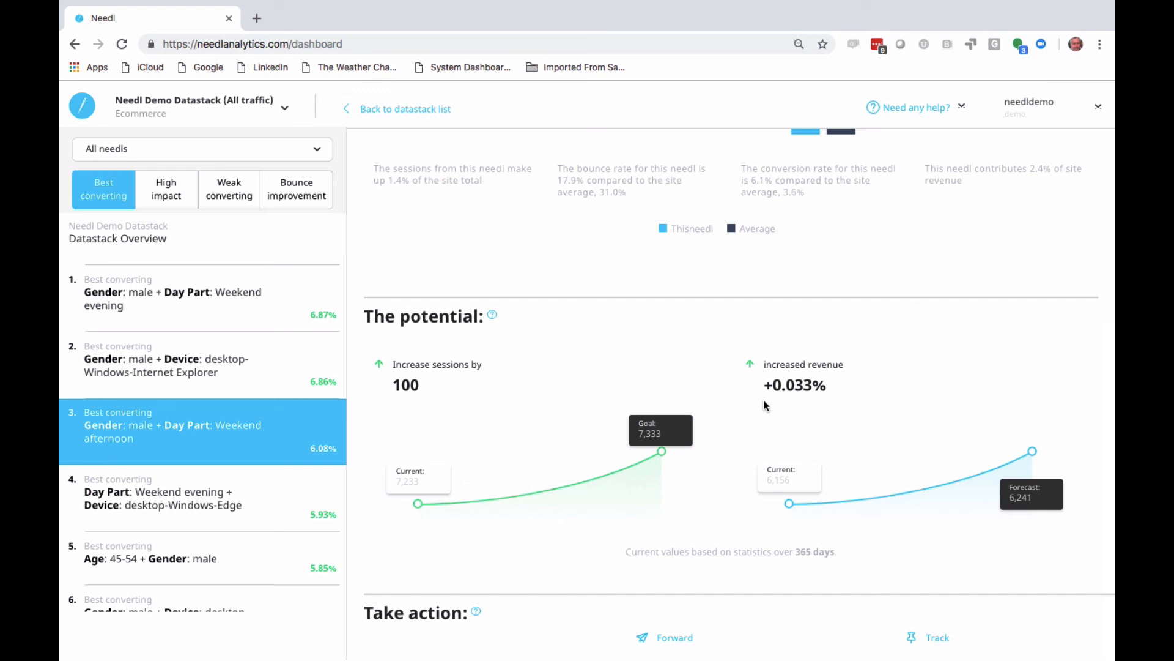
pyautogui.scroll(3, 744, 291)
pyautogui.scroll(5, 745, 292)
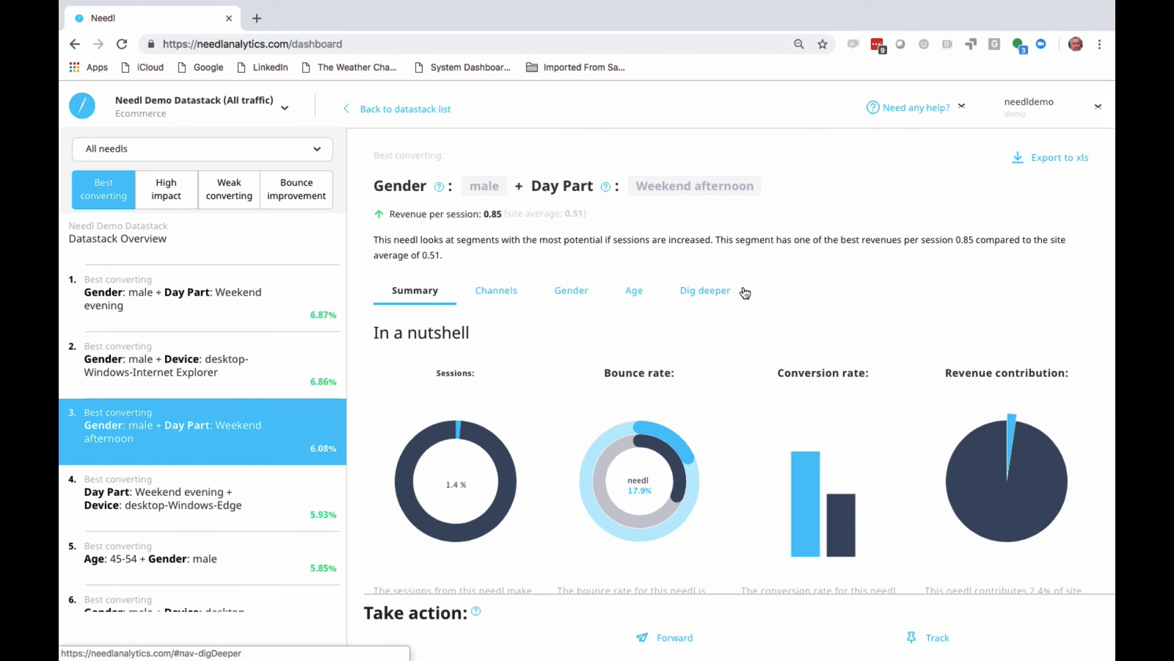
pyautogui.moveTo(742, 2)
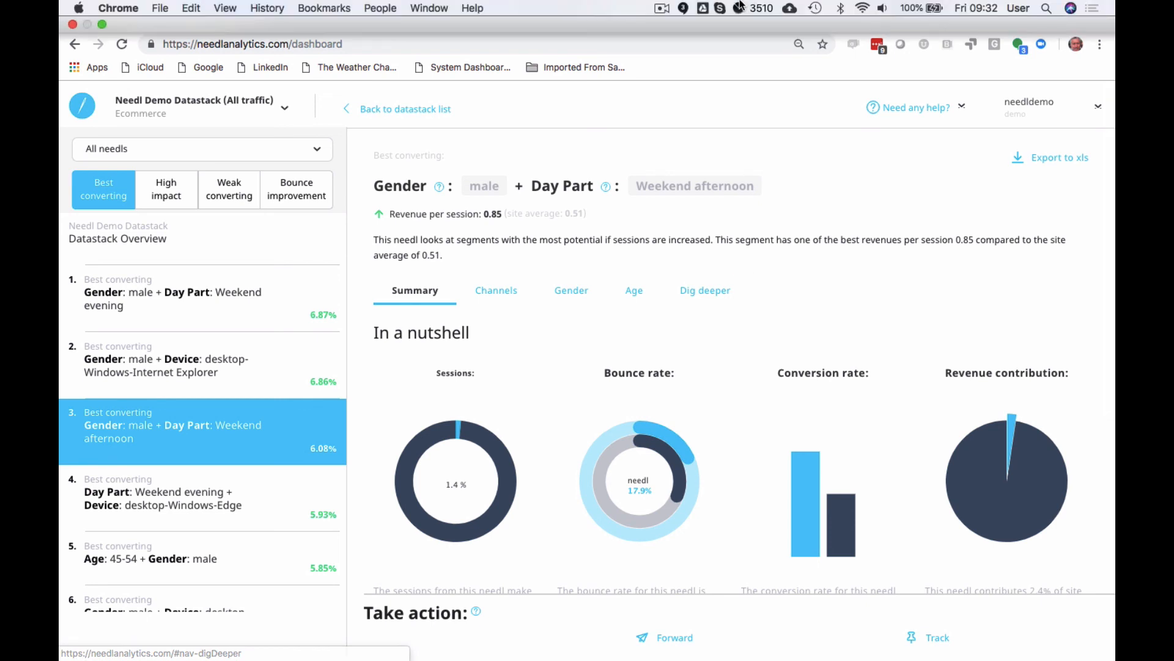